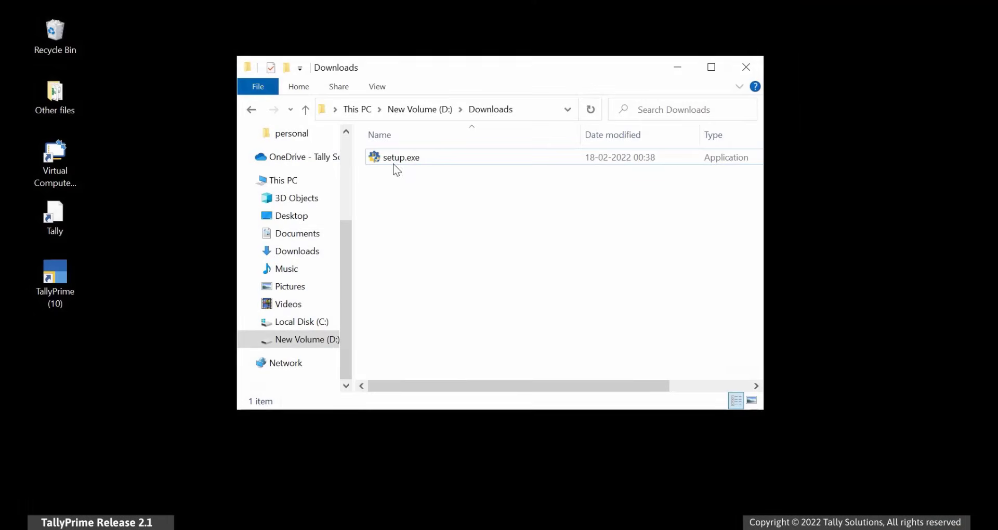
Select the setup.exe installer in the Downloads folder on New Volume (D:)
click(394, 161)
Run setup.exe to bring up the Setup Manager's Update TallyPrime - 2.1 screen
double_click(394, 161)
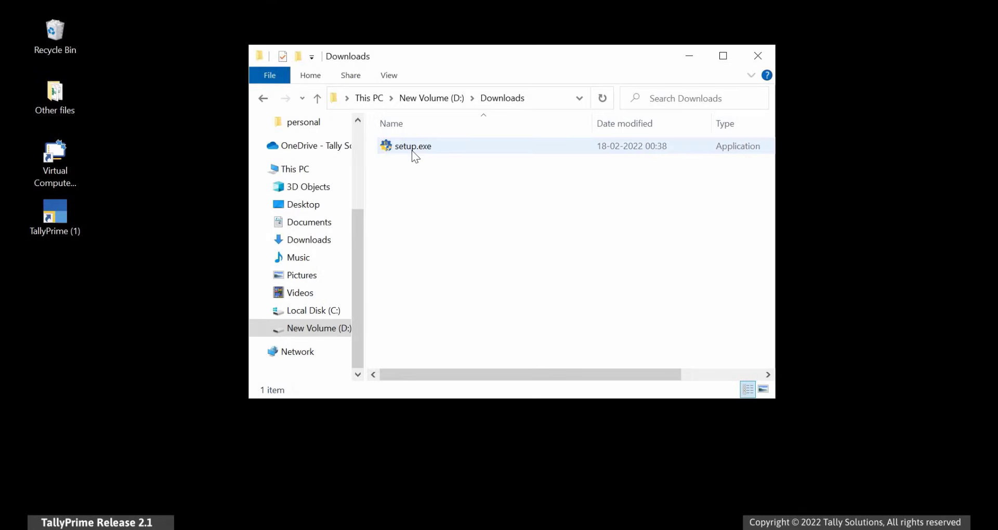
click(411, 149)
double_click(411, 149)
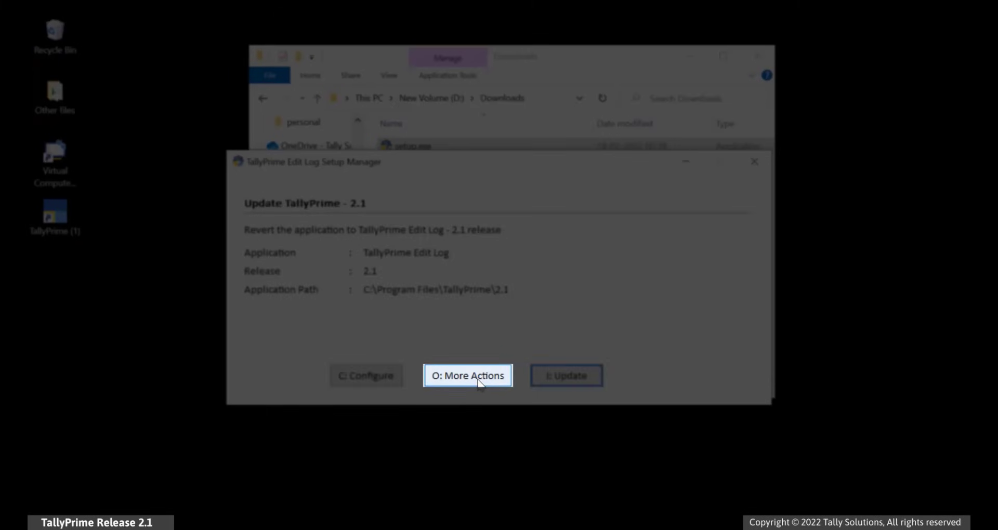
click(471, 380)
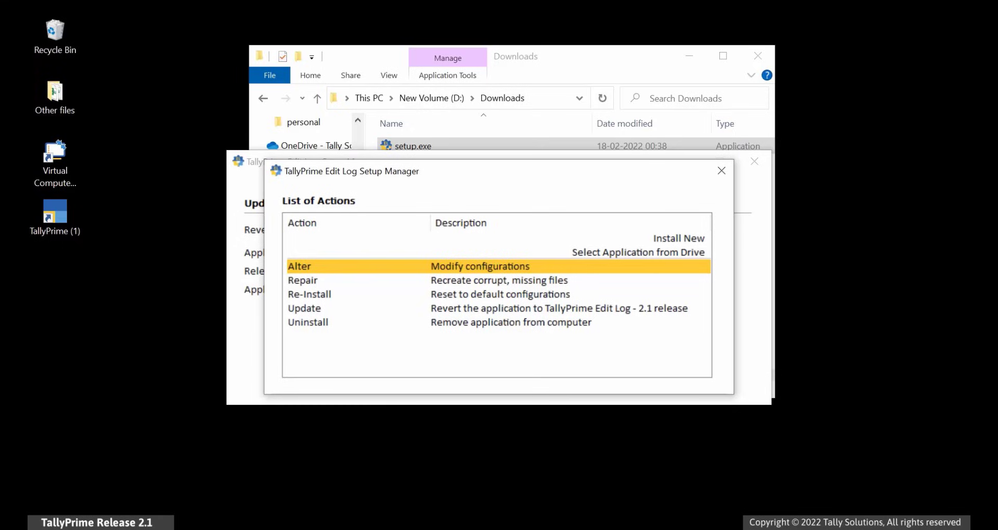
Choose Install New and install TallyPrime Edit Log 2.1 to C:\Program Files\TallyPrimeEditLog
key(Up)
key(Up)
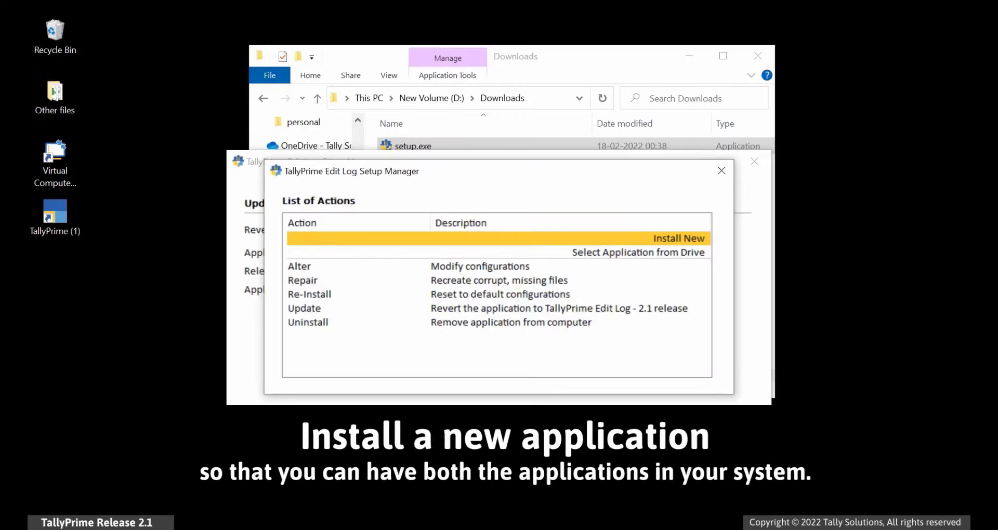
key(Return)
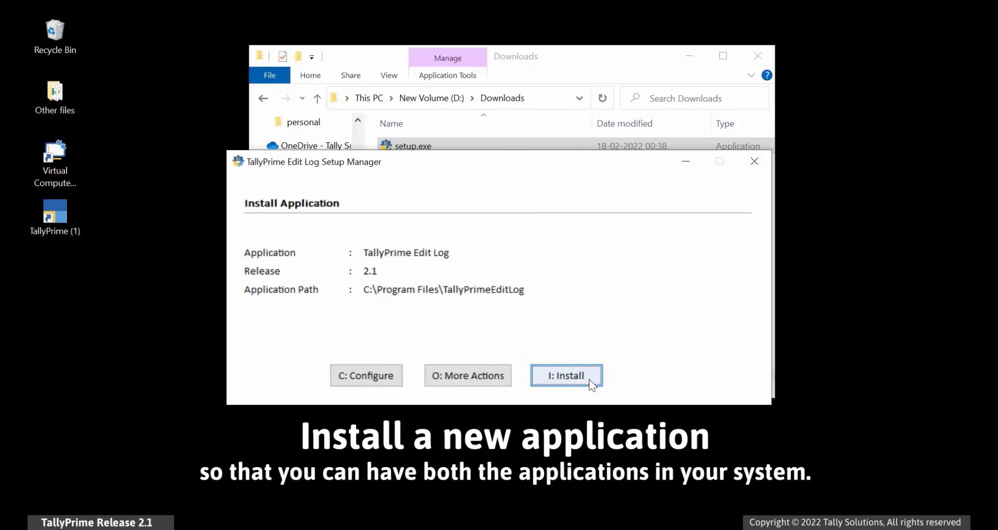
click(588, 380)
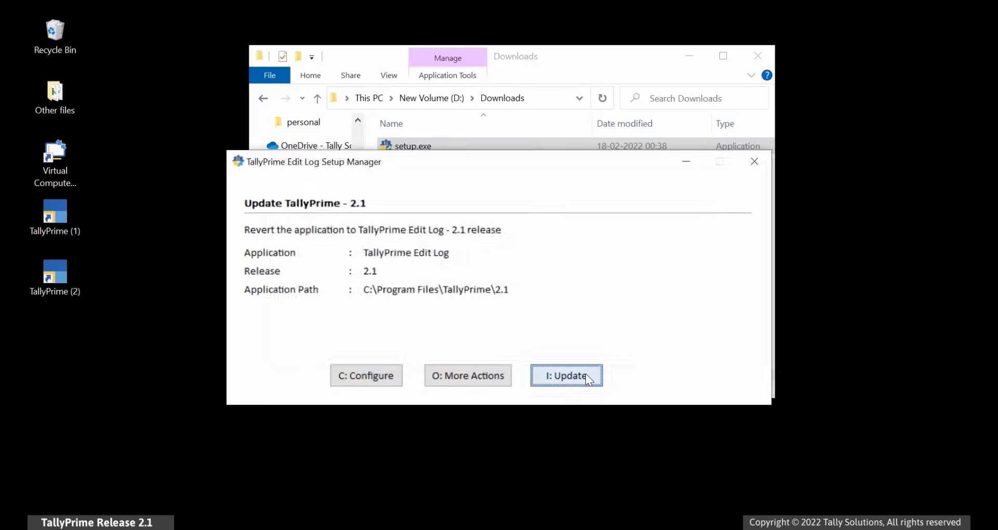
Update the existing TallyPrime 2.1 installation, confirm the replacement, and launch TallyPrime Edit Log
click(586, 374)
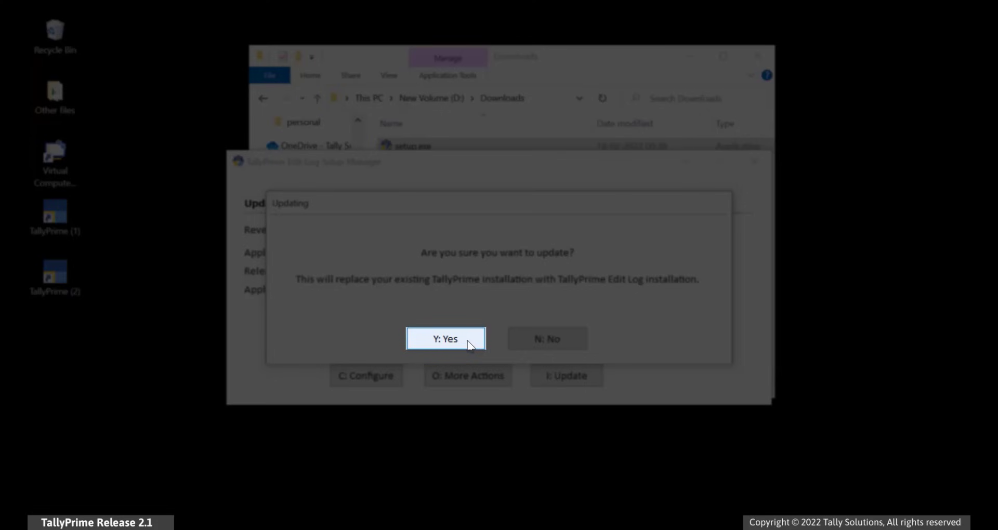
click(470, 344)
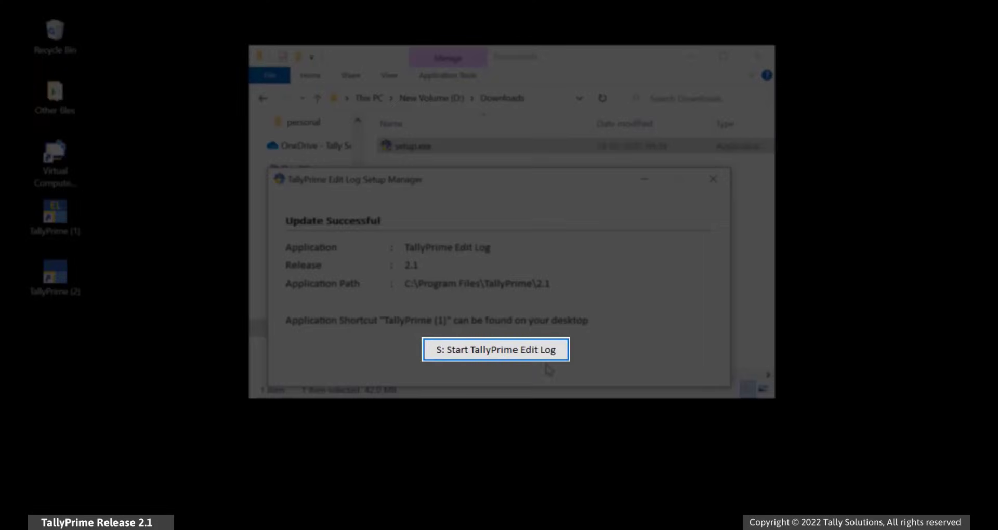
key(s)
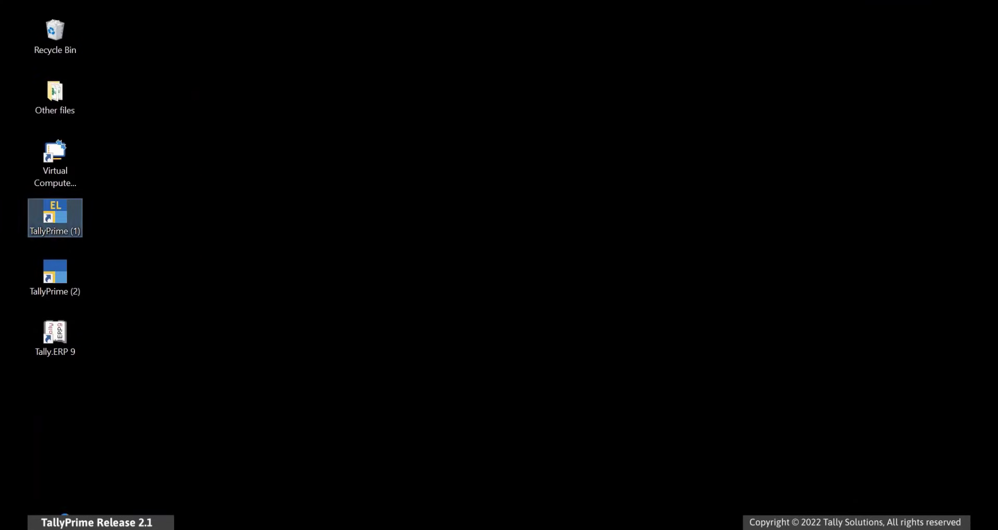
double_click(53, 225)
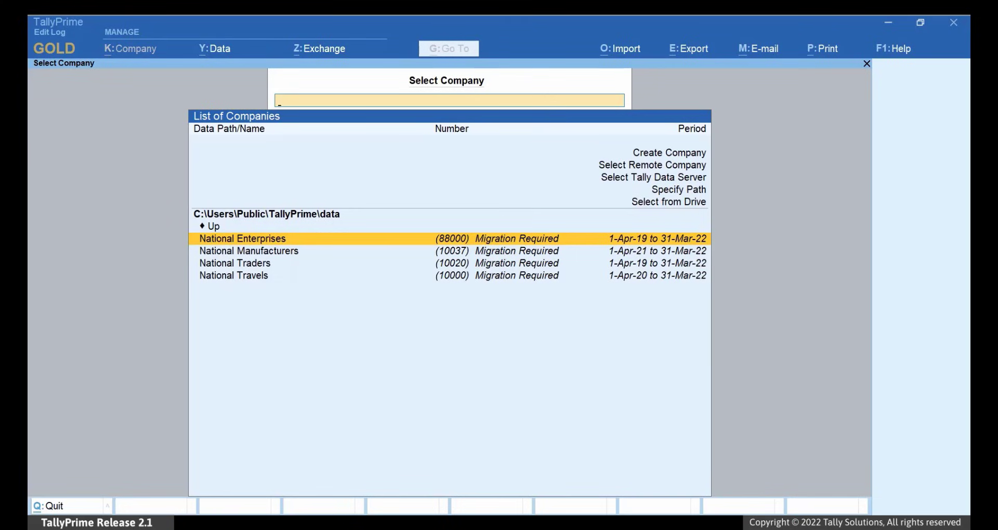
Highlight National Manufacturers in the Select Company list
key(Down)
Open National Manufacturers to show its Migrate Company dialog, backing up to C:\
key(Return)
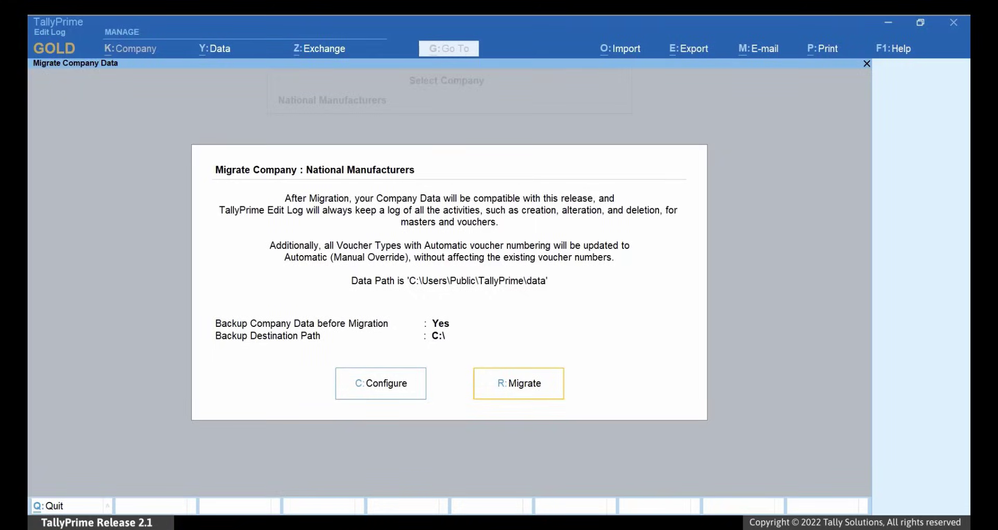
Migrate National Manufacturers and open its Sales voucher type under Alter > Voucher Type
key(Return)
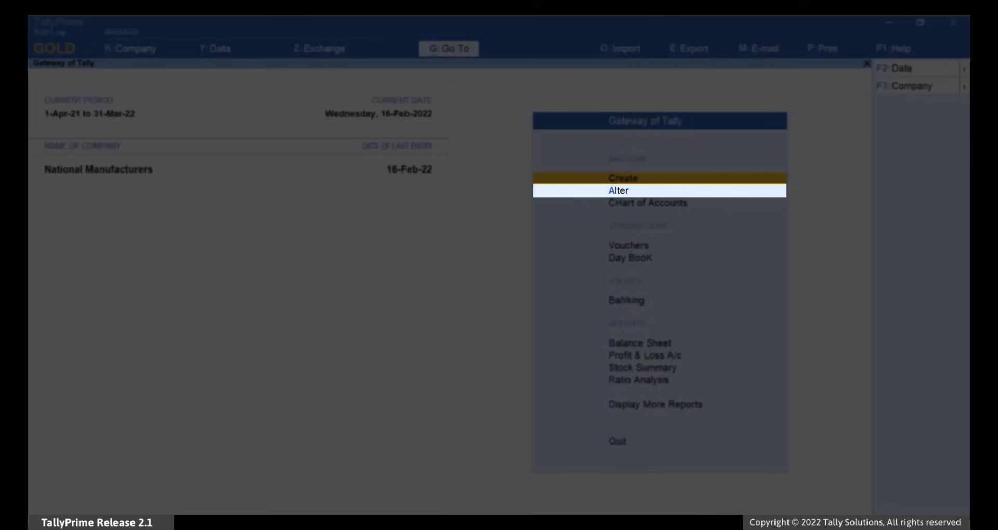
key(Down)
key(Return)
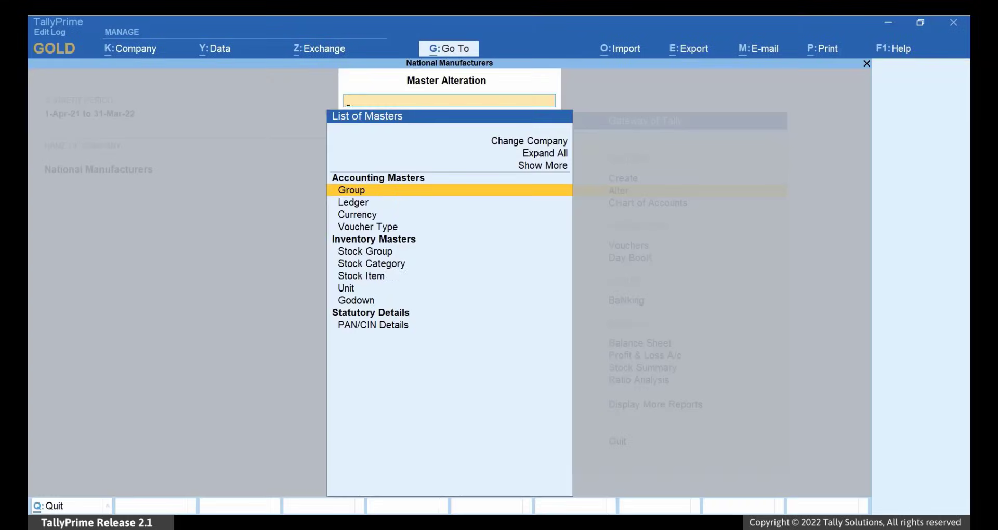
key(Down)
key(Down)
key(Down)
key(Return)
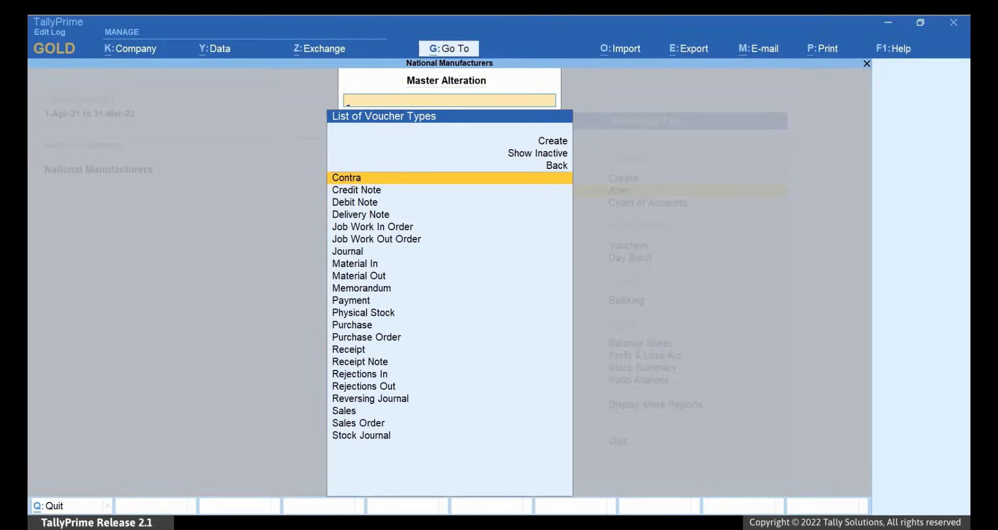
key(Down)
key(Down)
key(Down)
key(Down)
key(Down)
key(Down)
key(Down)
key(Down)
key(Down)
key(Down)
key(Down)
key(Down)
key(Down)
key(Down)
key(Down)
key(Down)
key(Down)
key(Down)
key(Down)
key(Return)
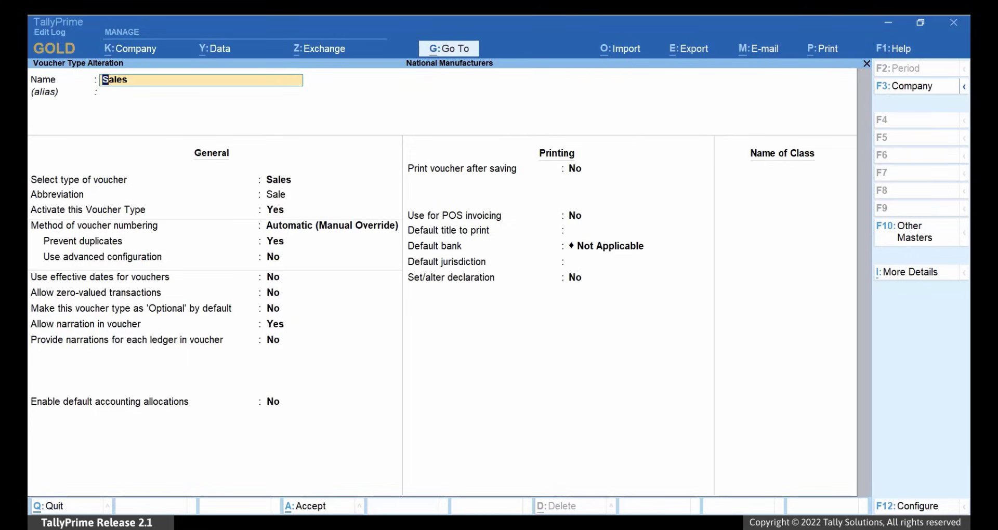
Open the Day Book, then the saved Stock Group Summary for Raw Materials view
key(alt+g)
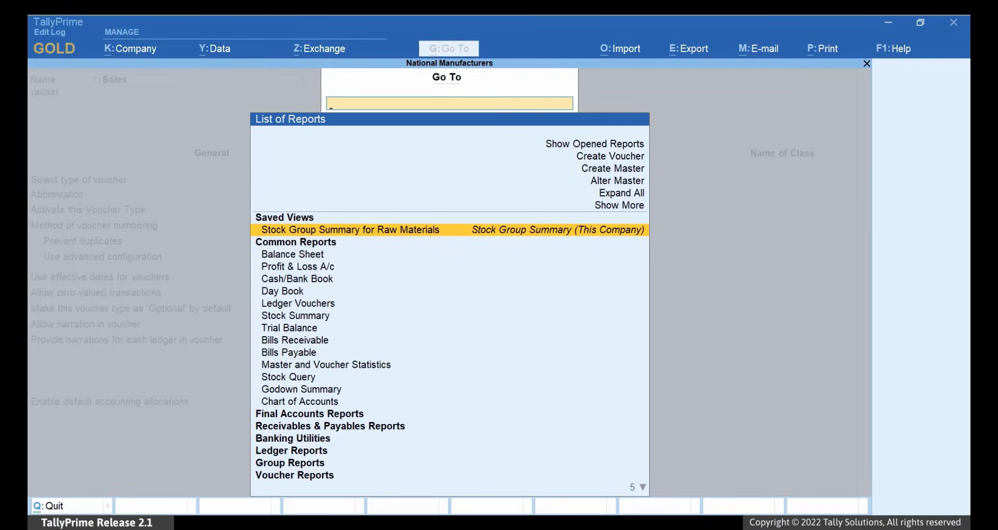
text(Day)
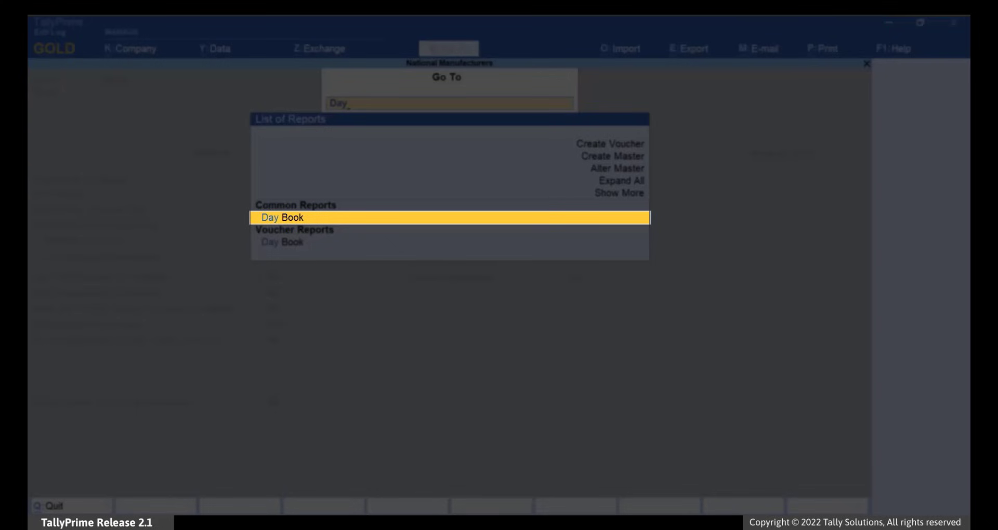
key(Return)
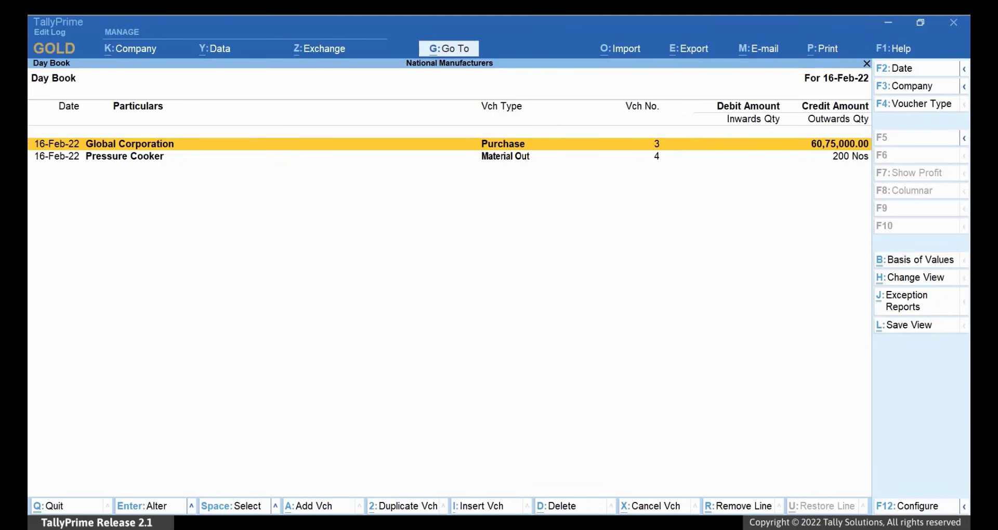
key(alt+g)
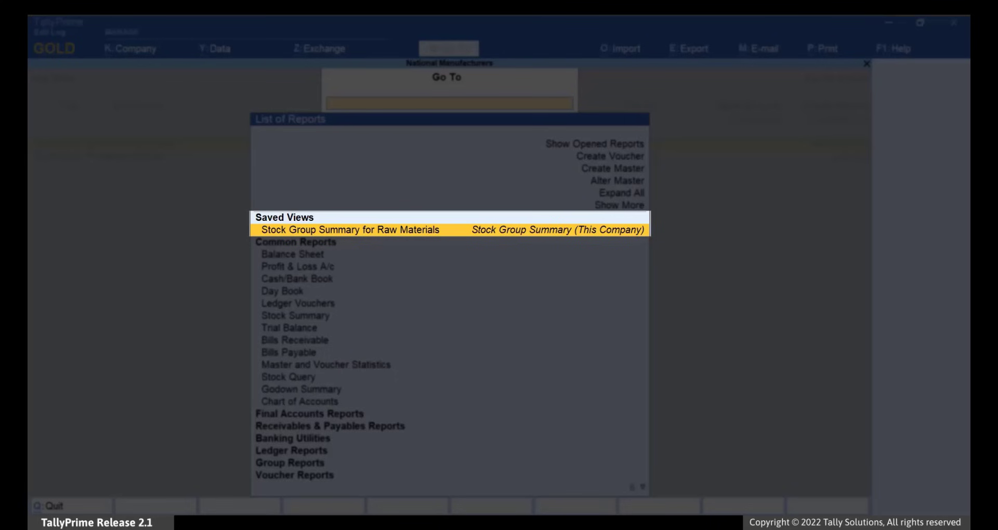
key(Return)
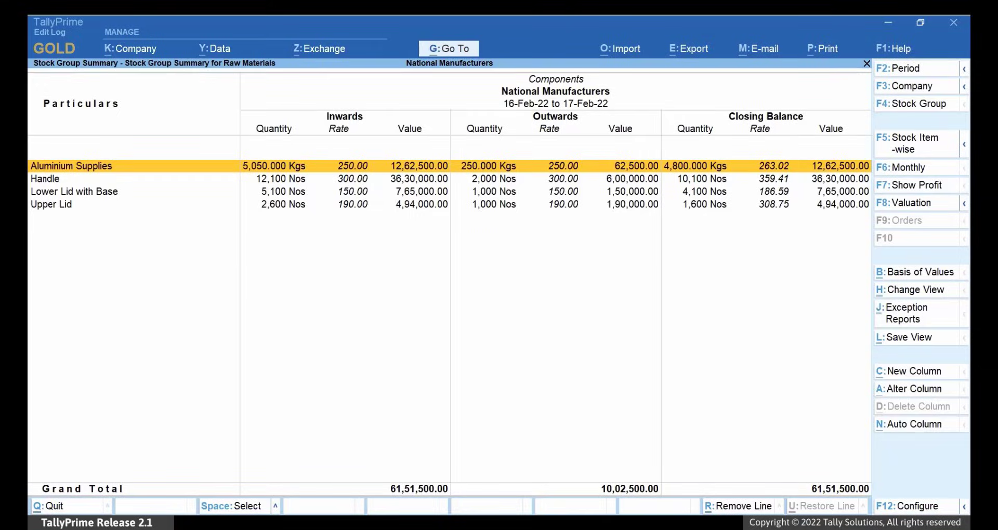